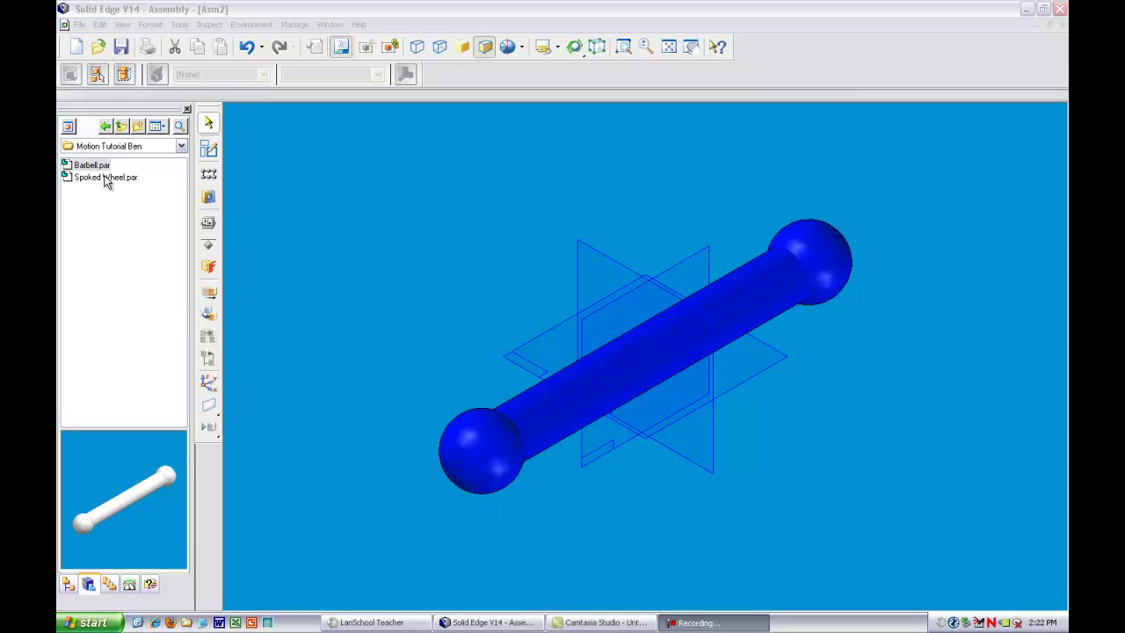
Drag Spoked Wheel.par from the Parts Library into the barbell assembly window
left_click_drag(105, 178, 378, 256)
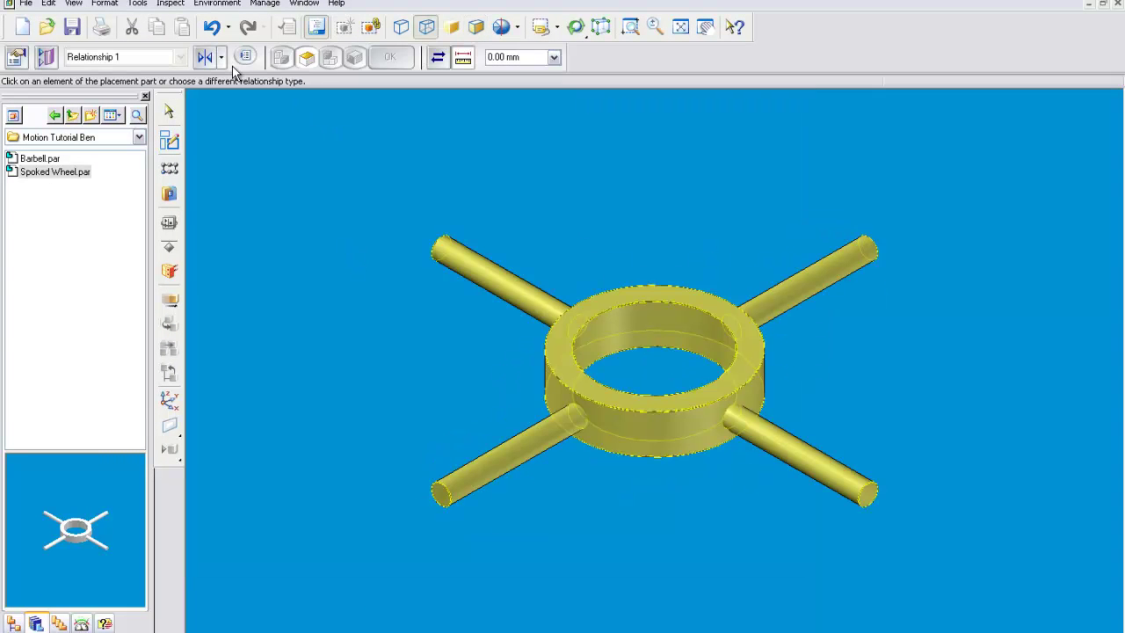
Axially align the spoked wheel's inner bore with the barbell shaft
left_click(221, 56)
left_click(229, 80)
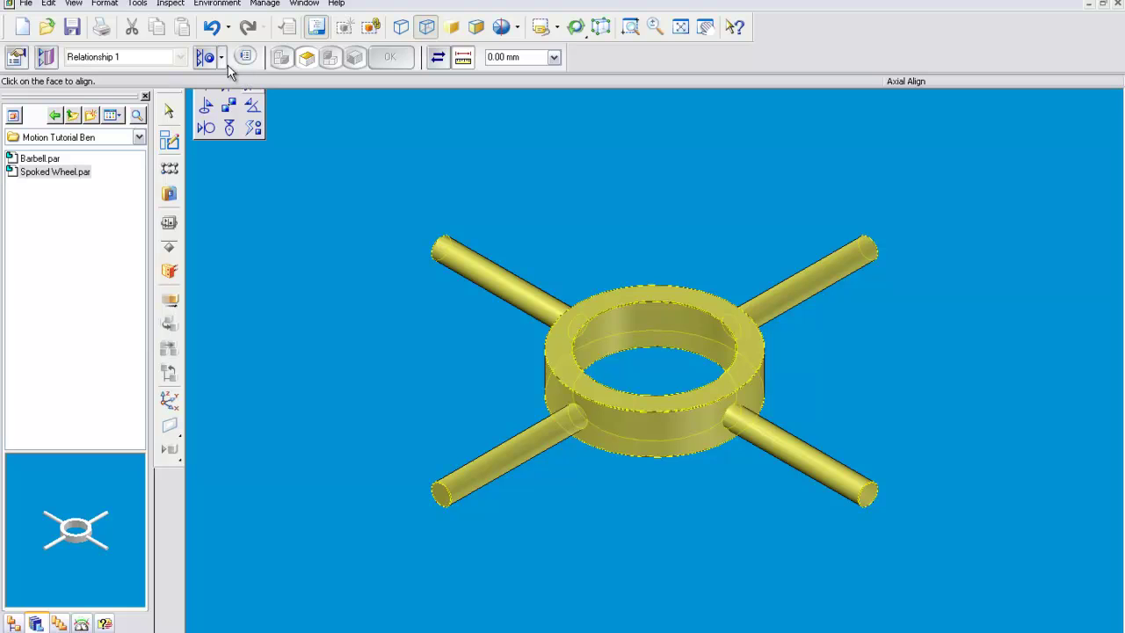
left_click(681, 342)
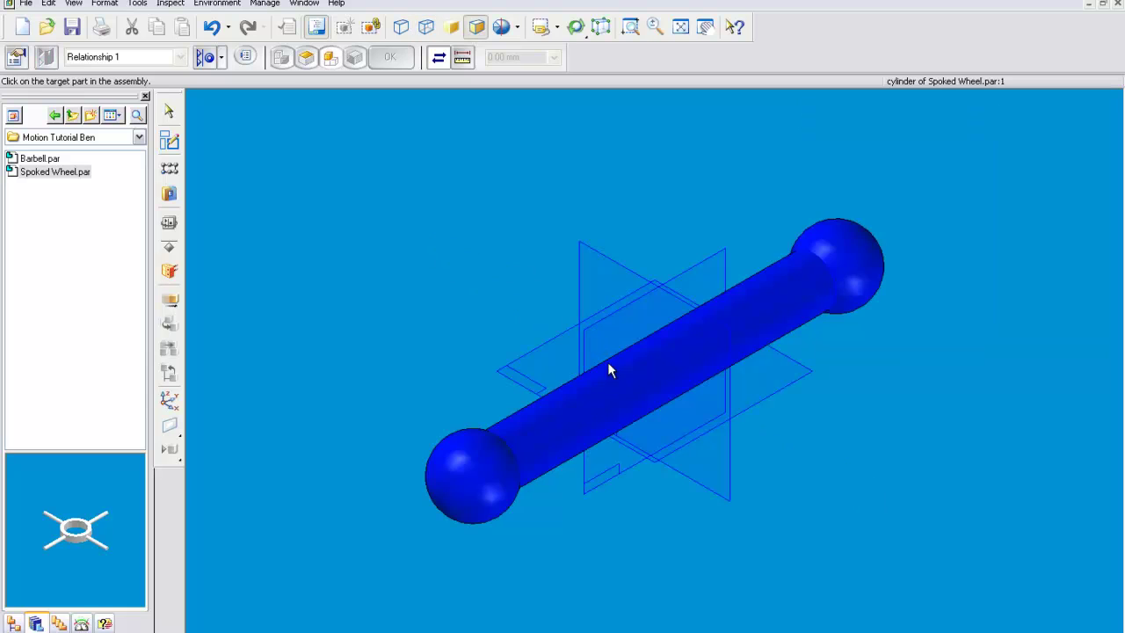
left_click(624, 390)
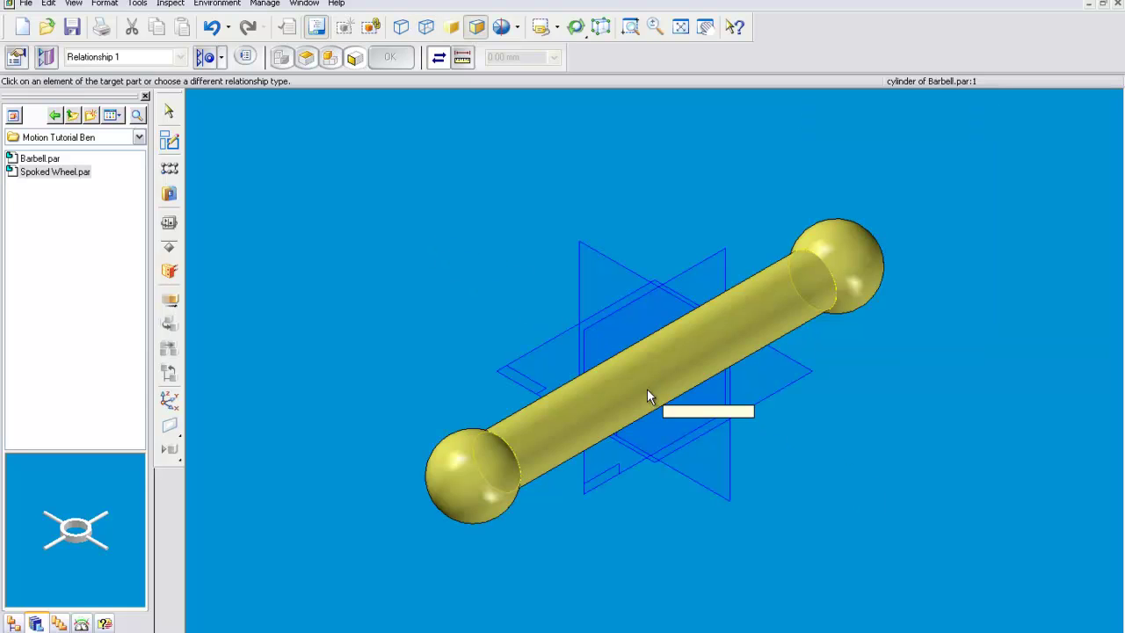
left_click(646, 389)
left_click(394, 58)
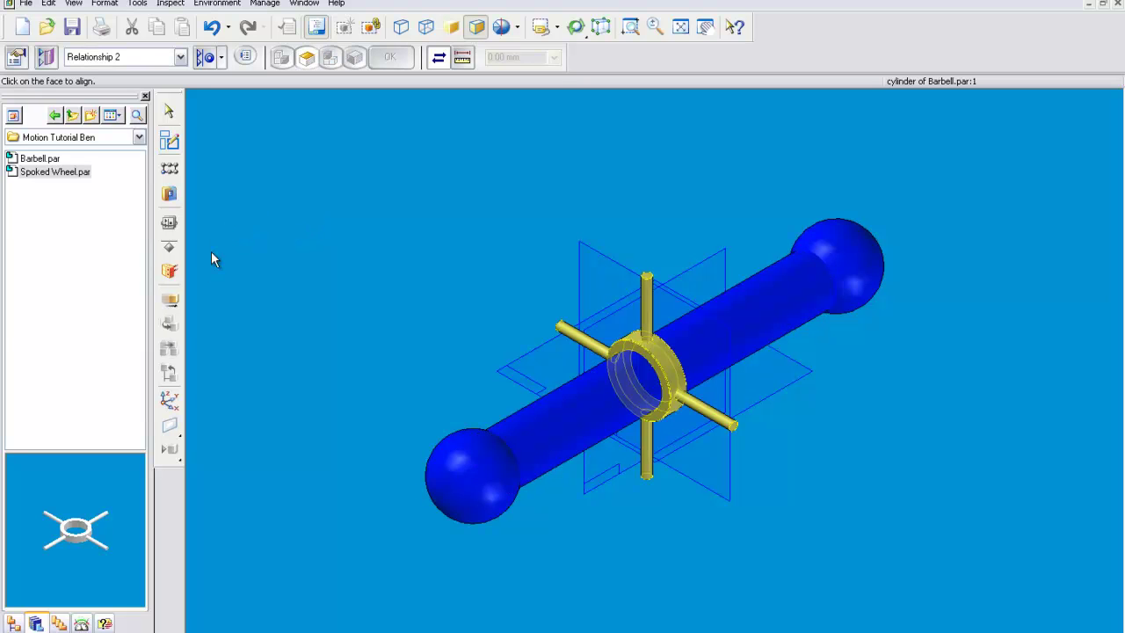
Slide the wheel along the shaft toward the barbell's lower-left end ball
left_click(169, 300)
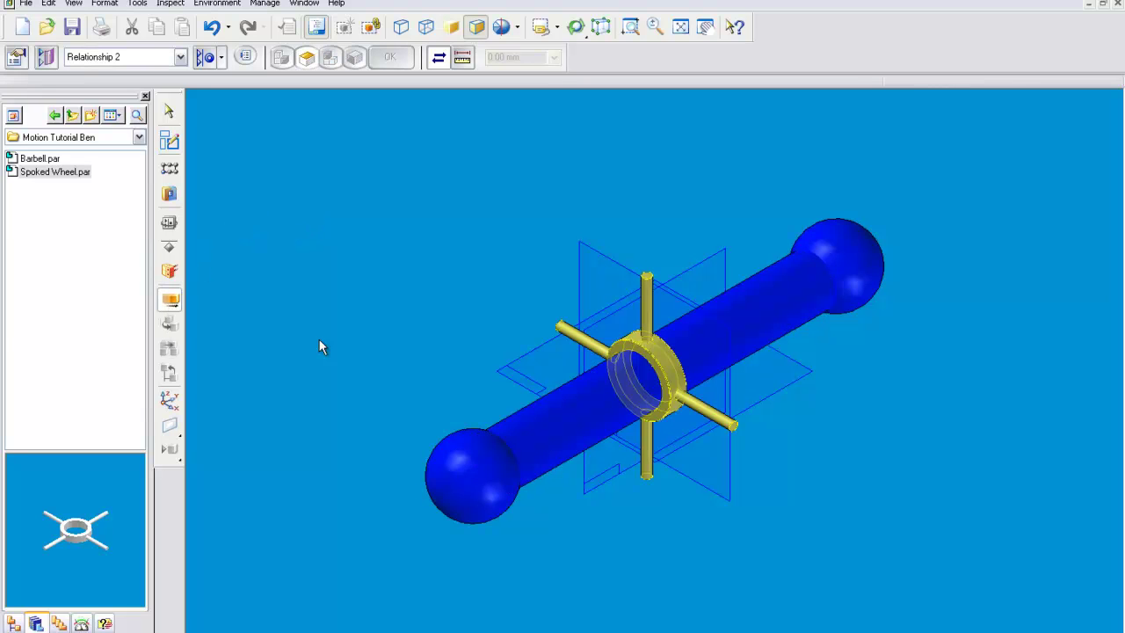
left_click(646, 341)
left_click_drag(584, 400, 536, 456)
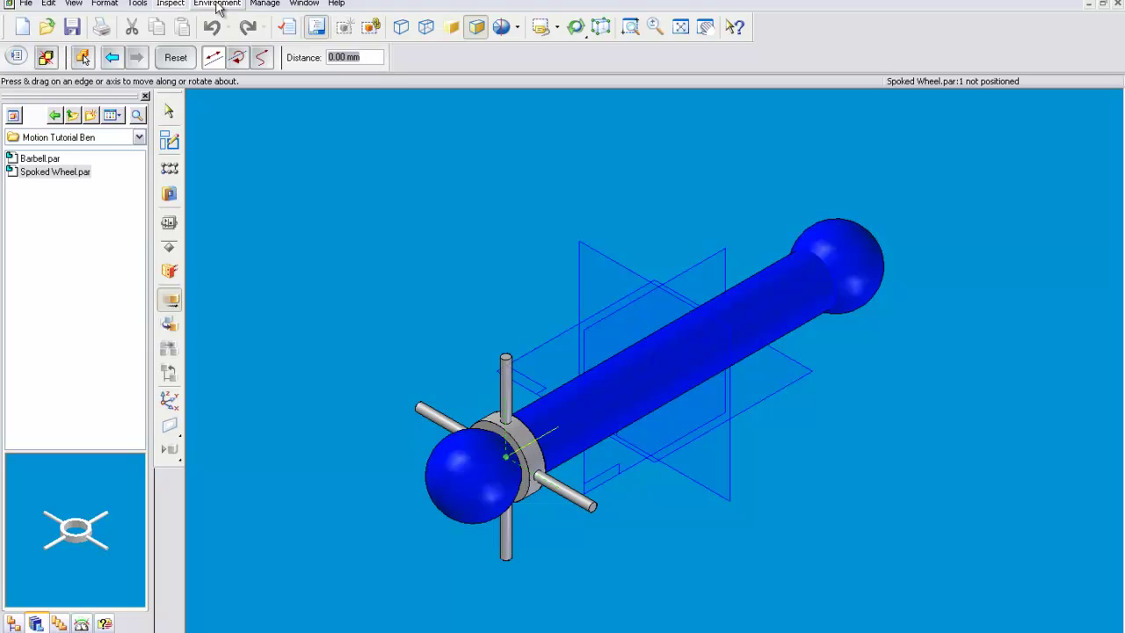
End Move Part and switch the assembly to the Motion environment
left_click(170, 115)
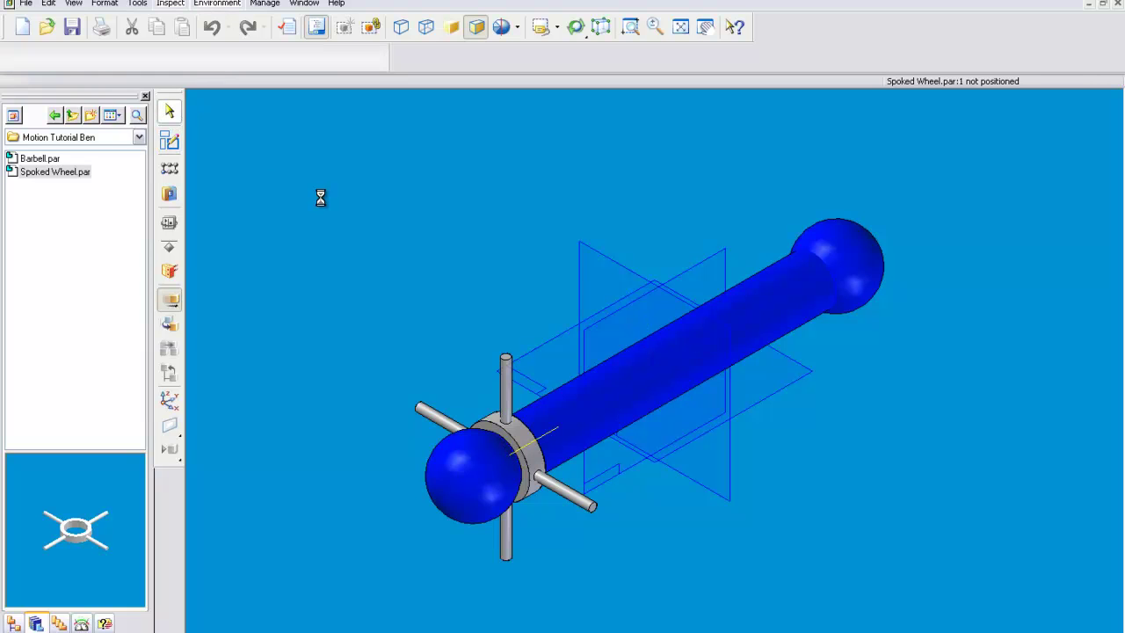
left_click(233, 4)
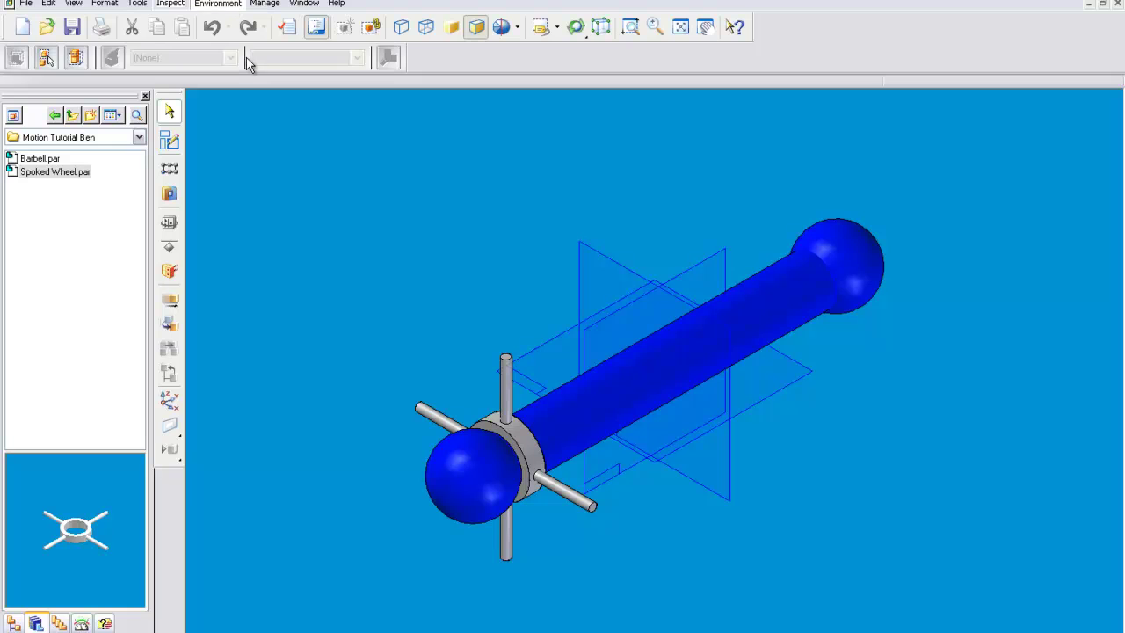
left_click(246, 57)
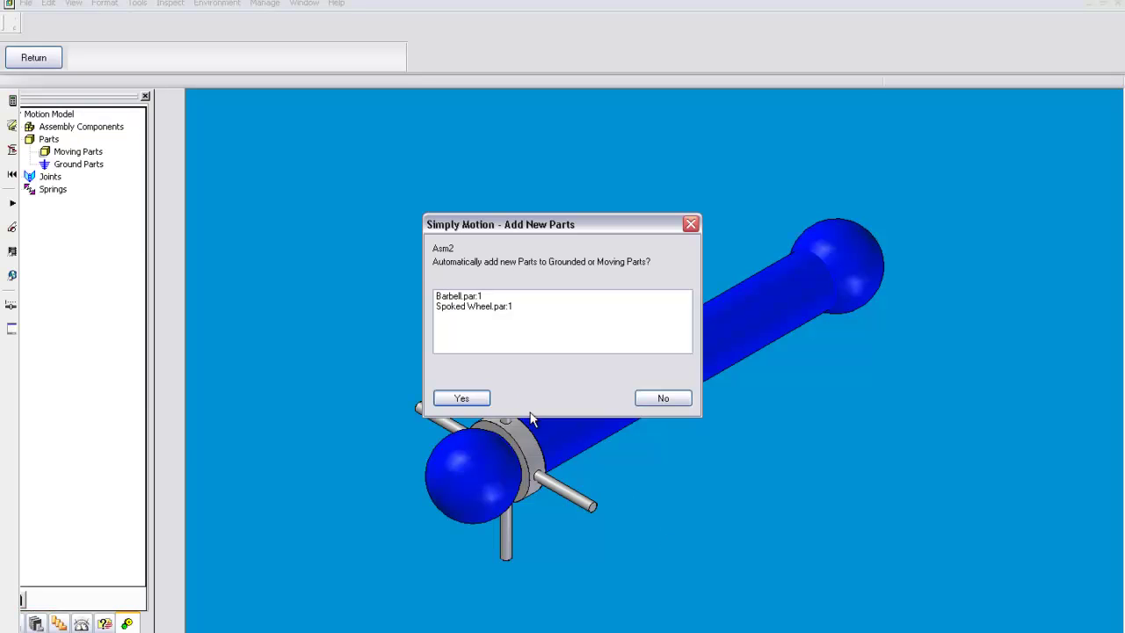
Auto-add the parts with Spoked Wheel.par:1 moving and Barbell.par:1 grounded, then select the barbell
left_click(458, 401)
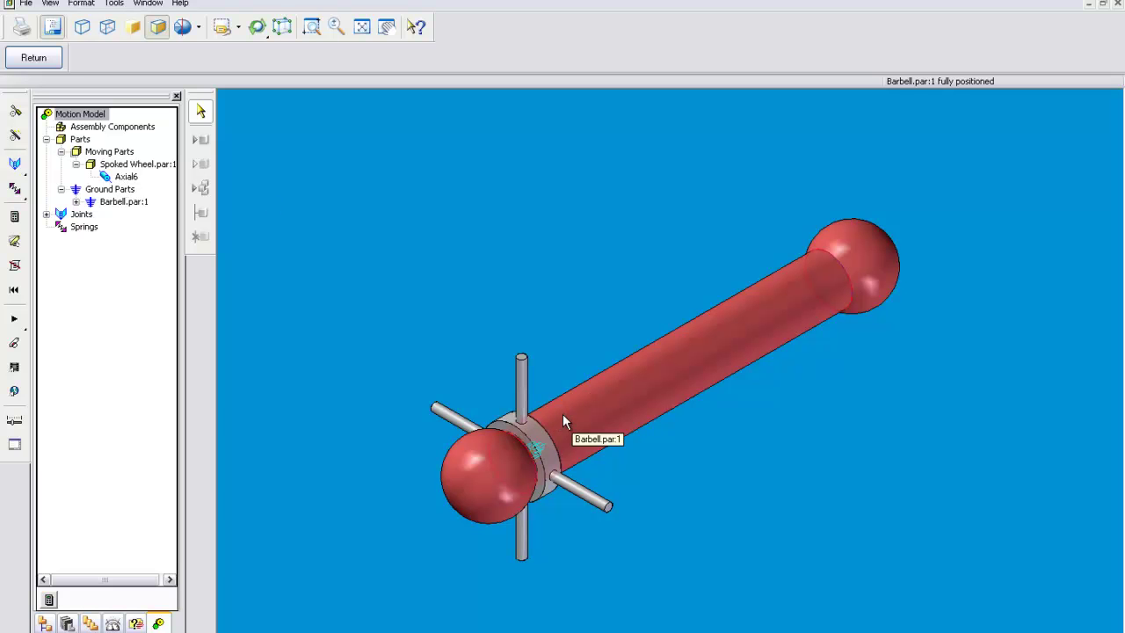
left_click(497, 408)
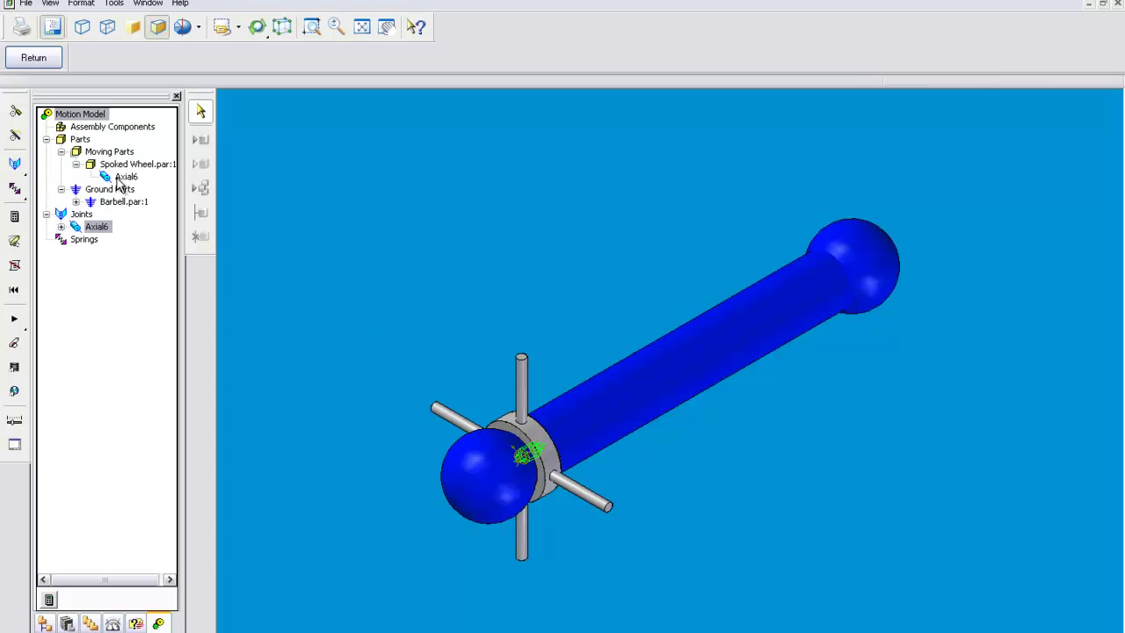
Give the Axial6 joint a Translate Z step displacement from 0 to 50 mm
right_click(97, 229)
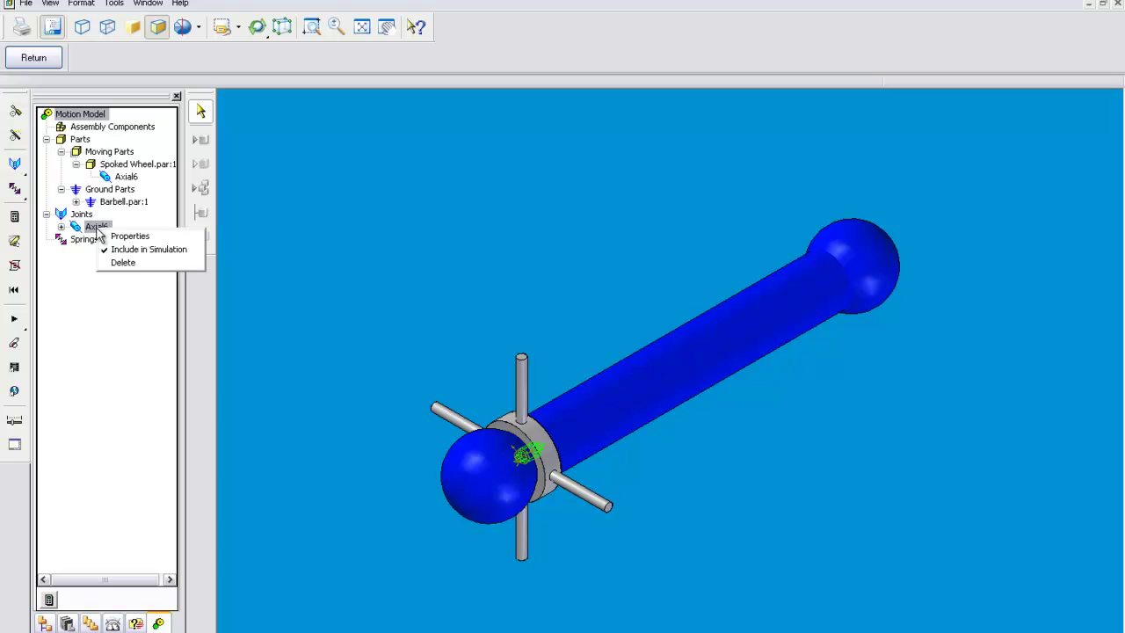
left_click(130, 236)
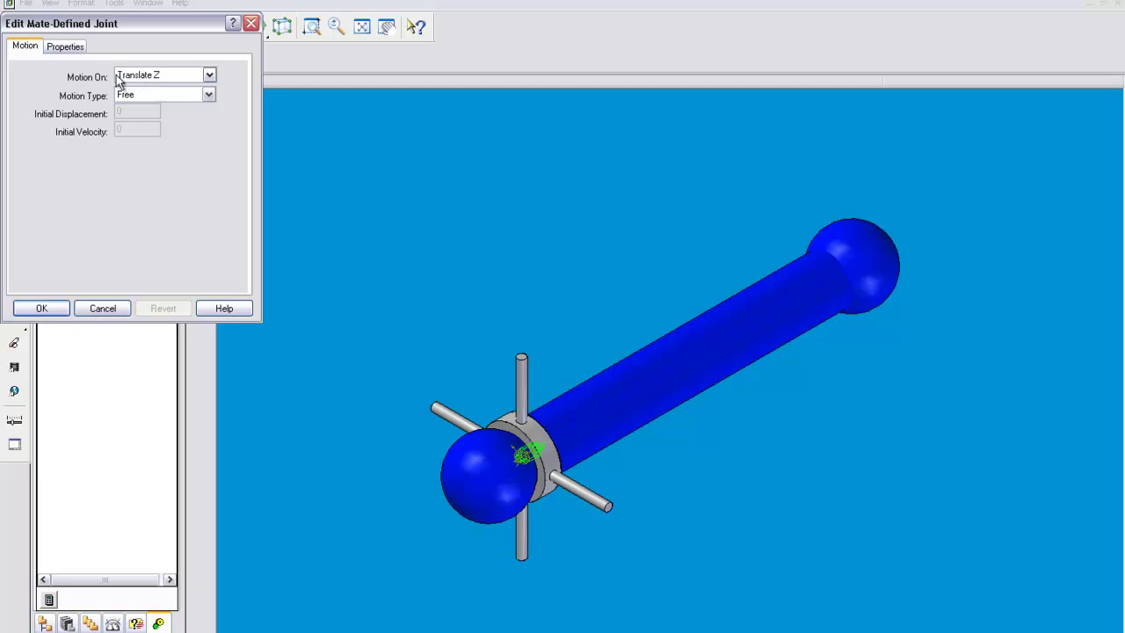
left_click(163, 77)
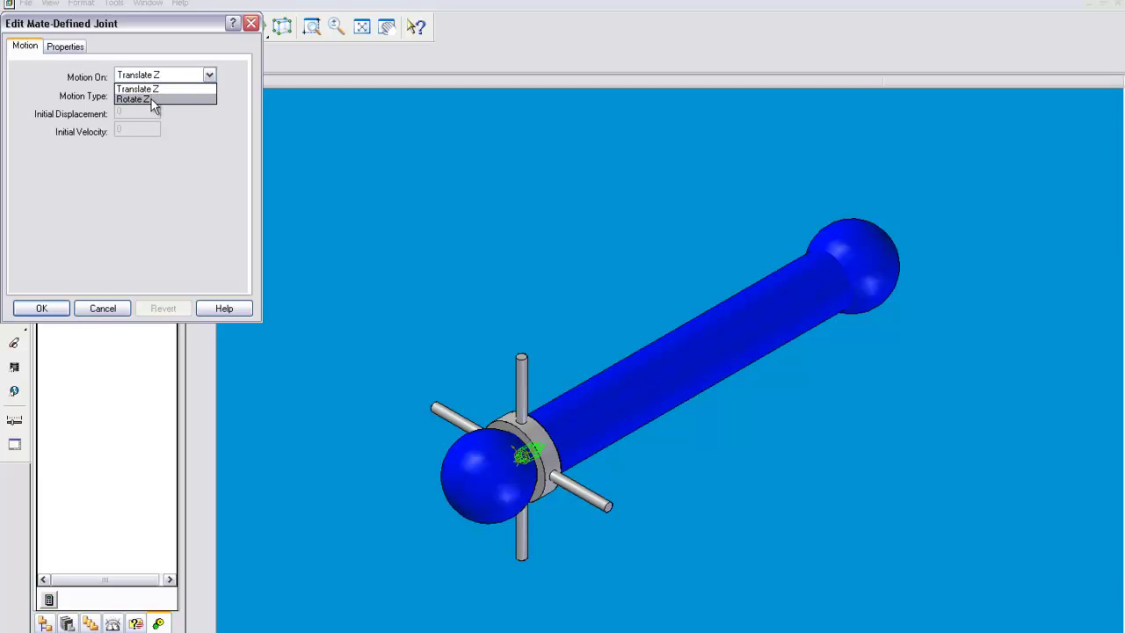
left_click(170, 90)
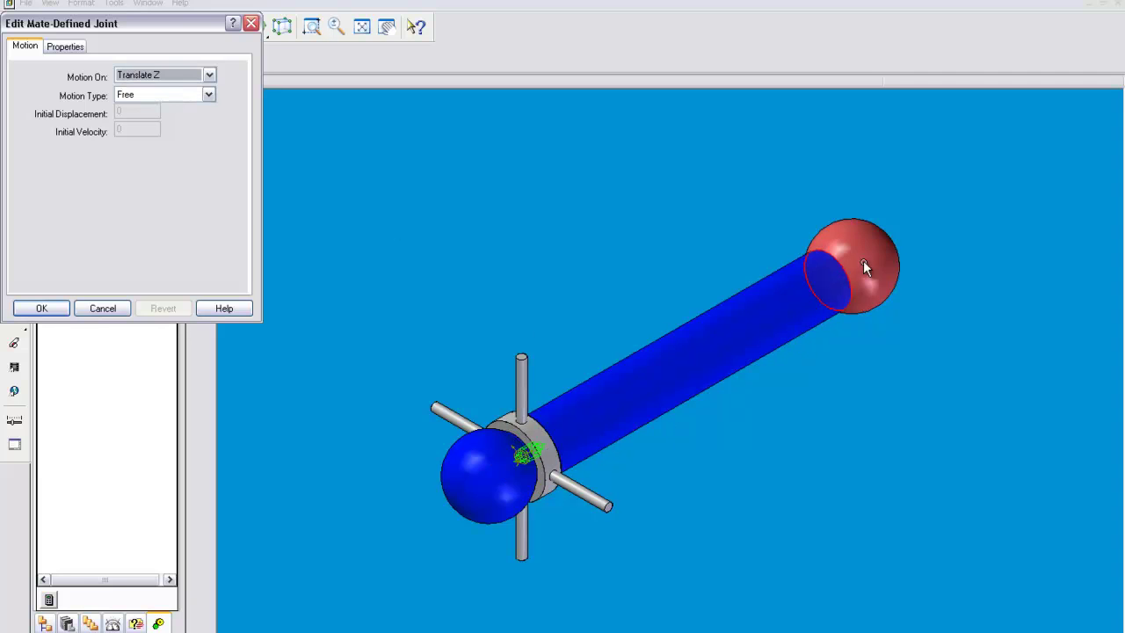
left_click(162, 96)
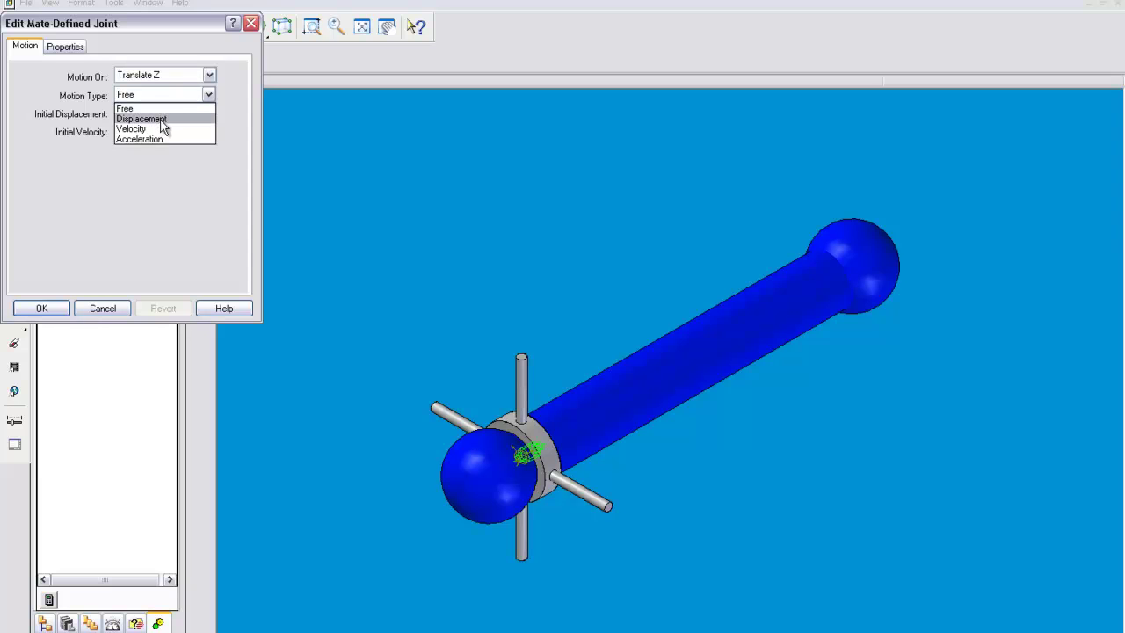
left_click(162, 126)
left_click(143, 167)
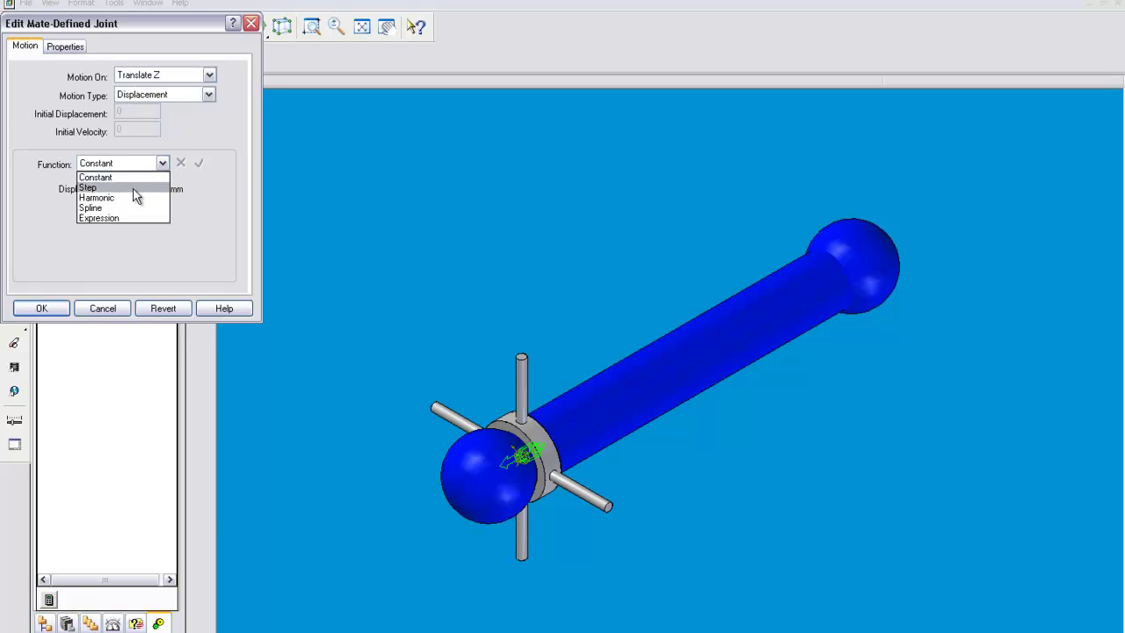
left_click(134, 189)
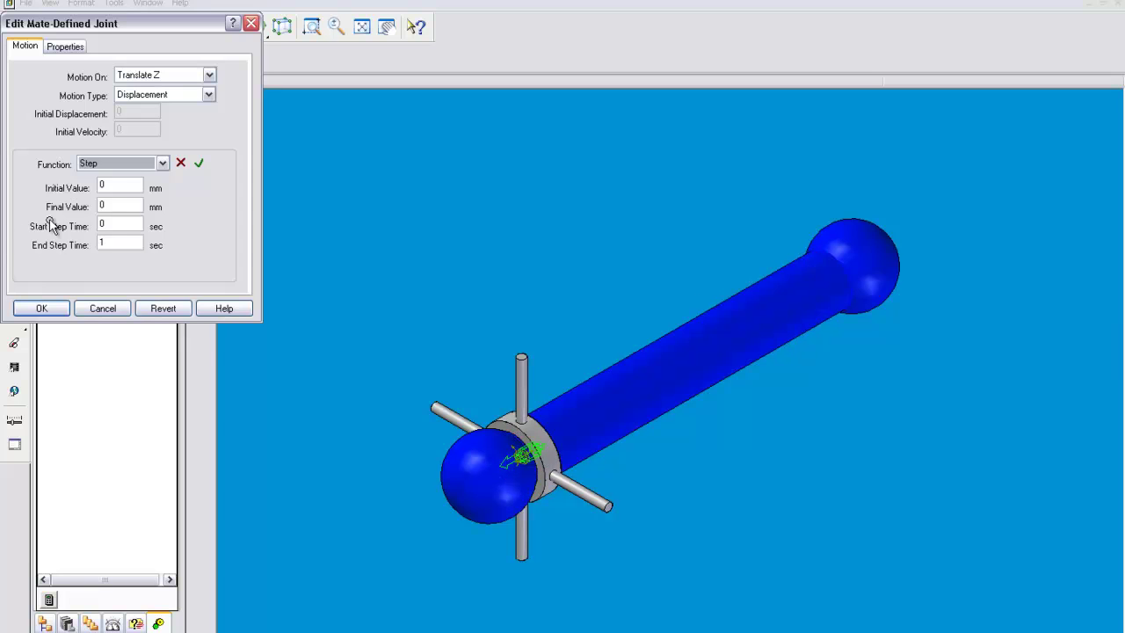
left_click(102, 205)
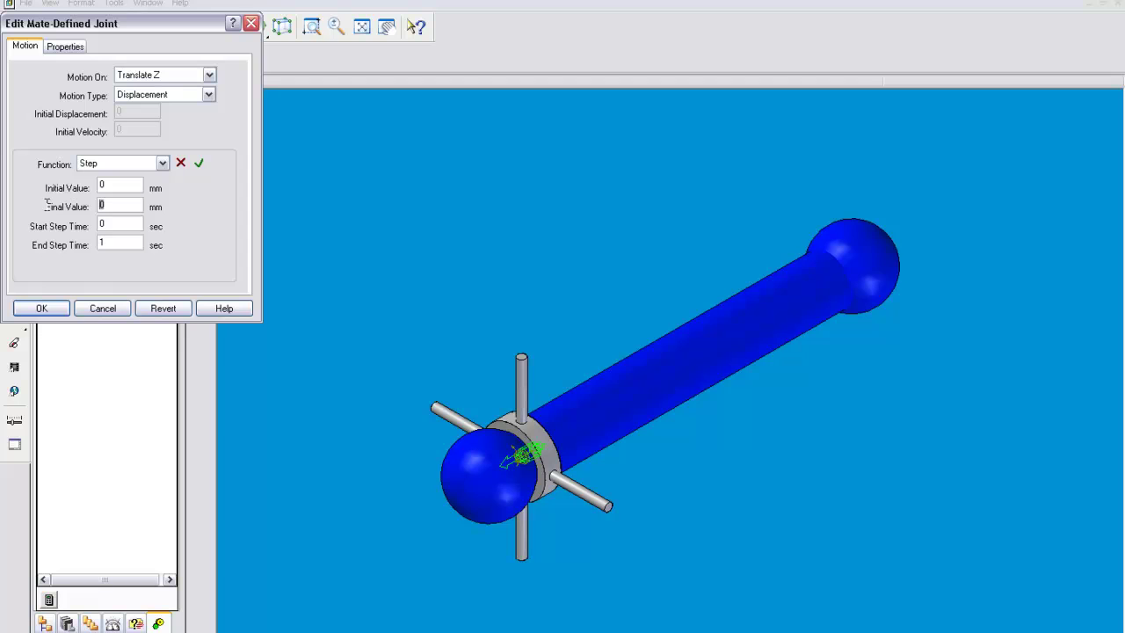
type("50")
left_click(199, 167)
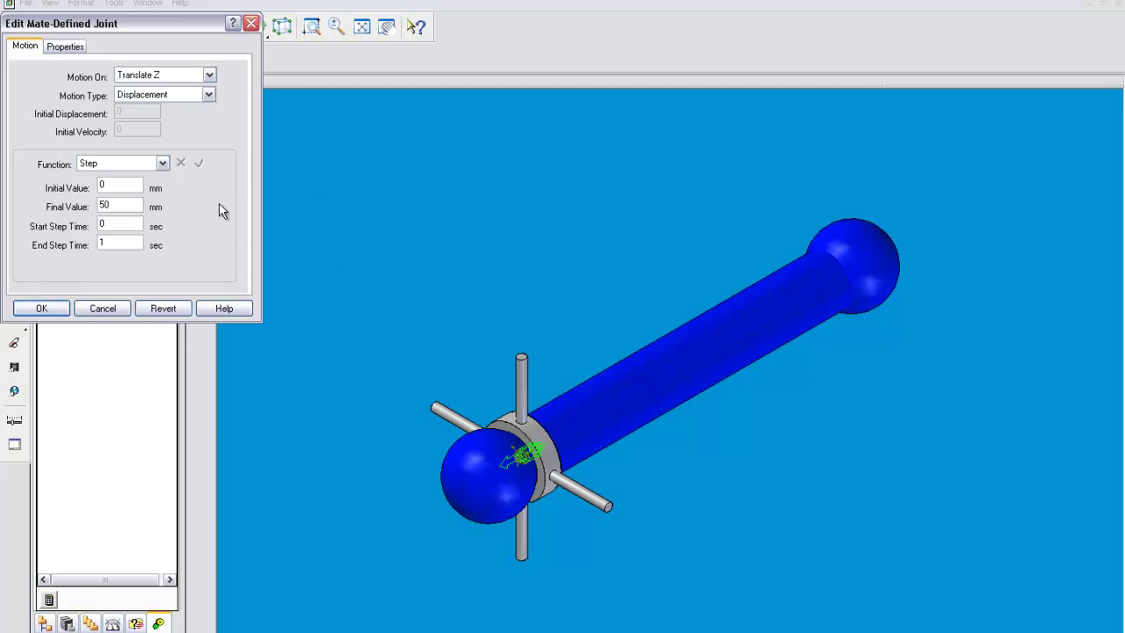
Add a Rotate Z step displacement of 0 to 360 degrees to Axial6 and close the editor
left_click(184, 76)
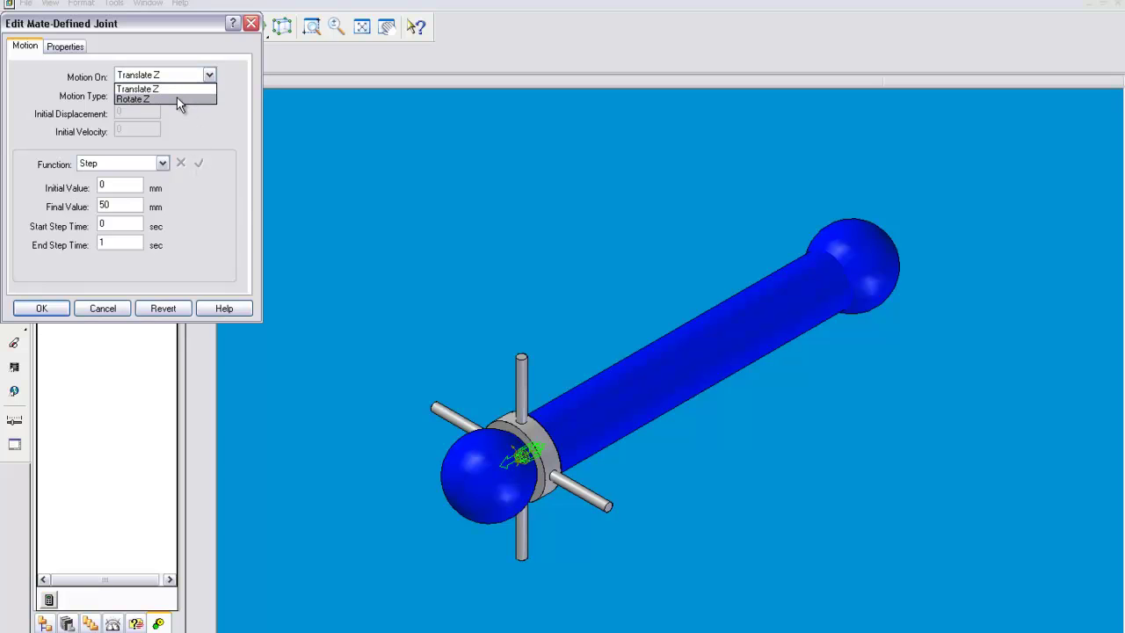
left_click(176, 98)
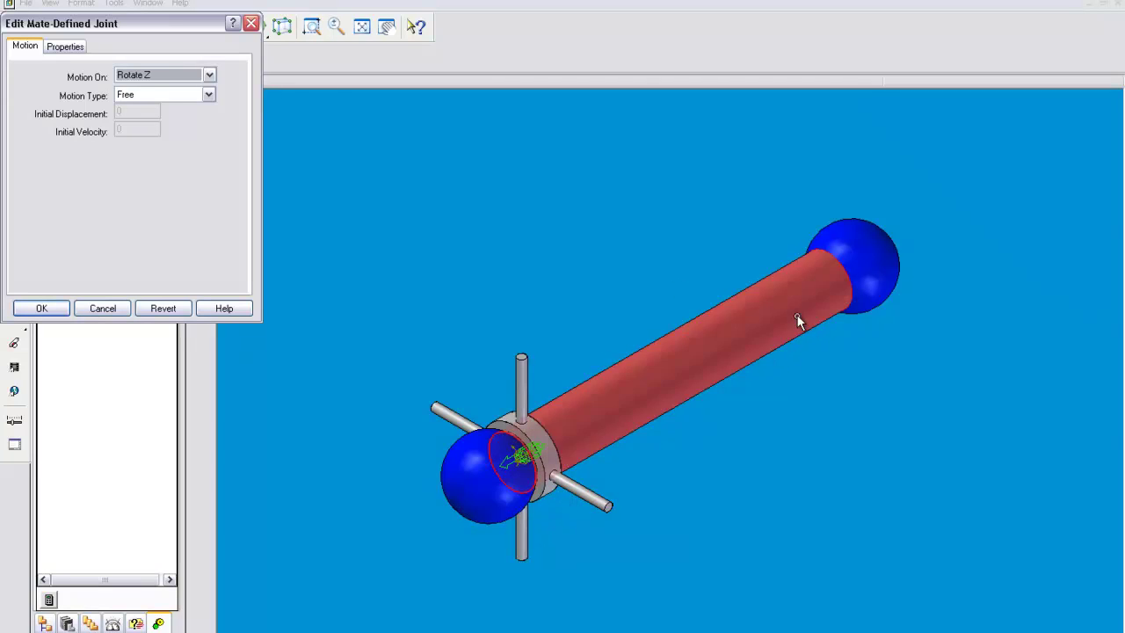
left_click(187, 97)
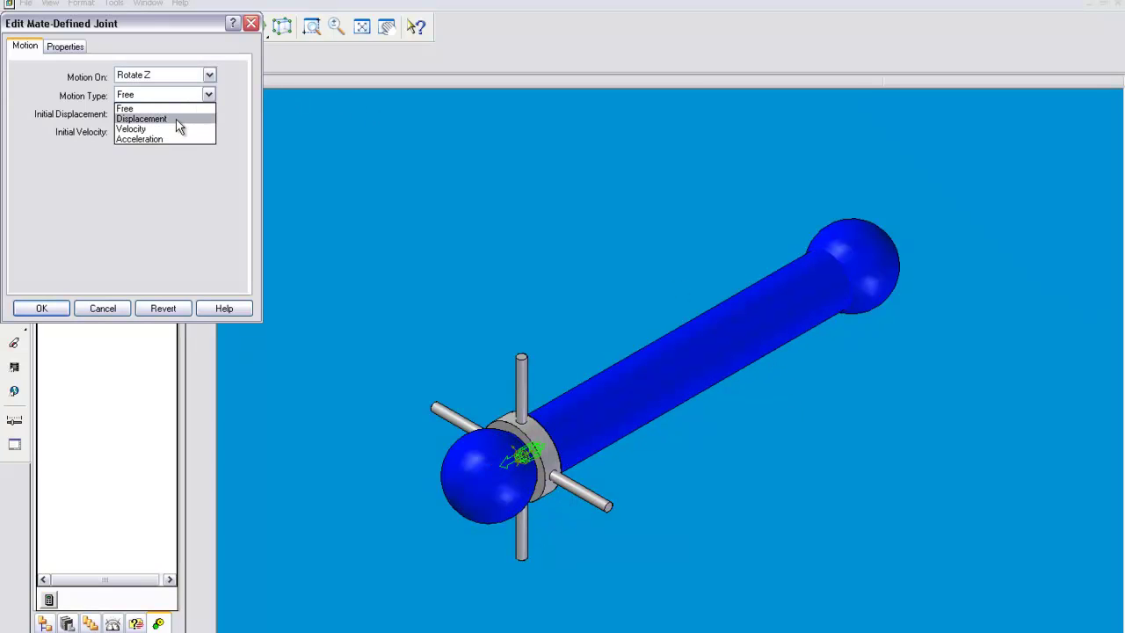
left_click(177, 120)
left_click(157, 163)
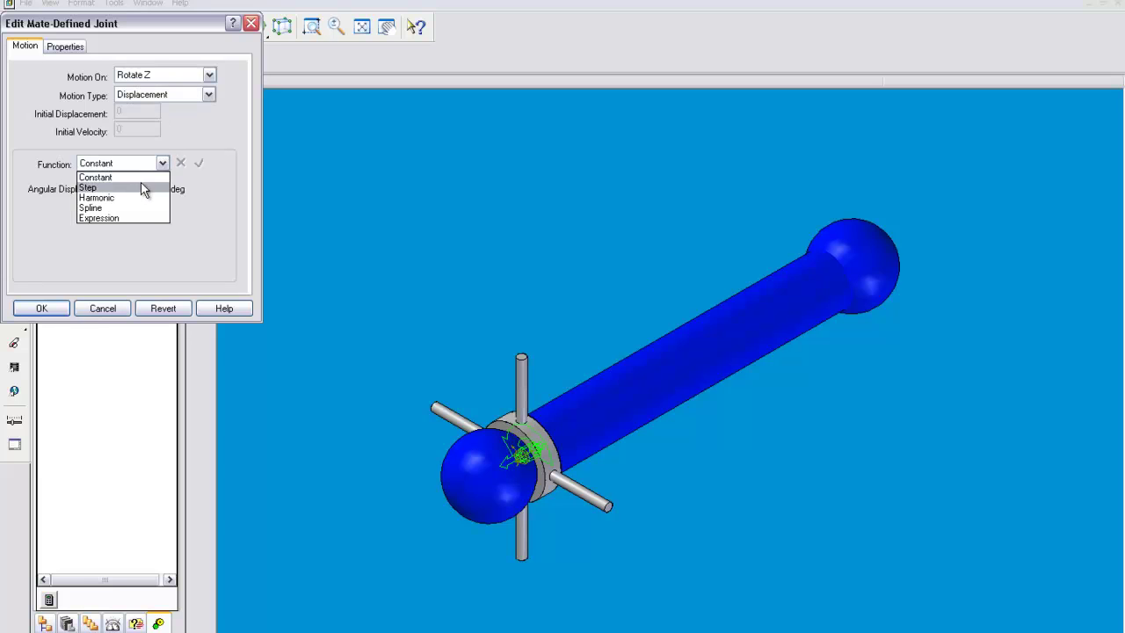
left_click(138, 188)
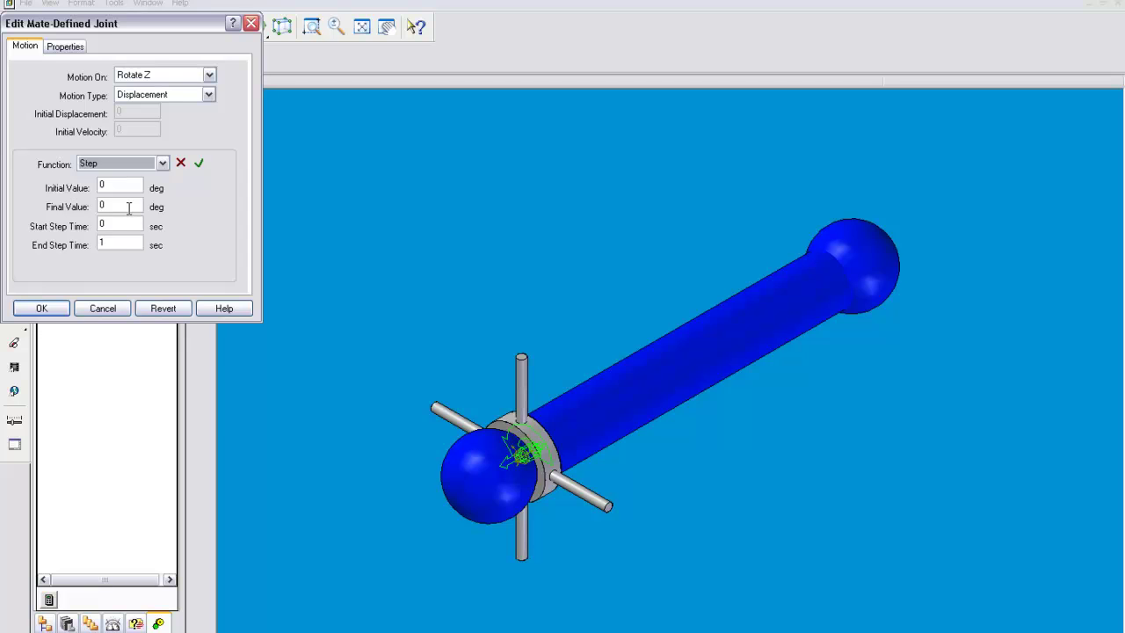
left_click(127, 207)
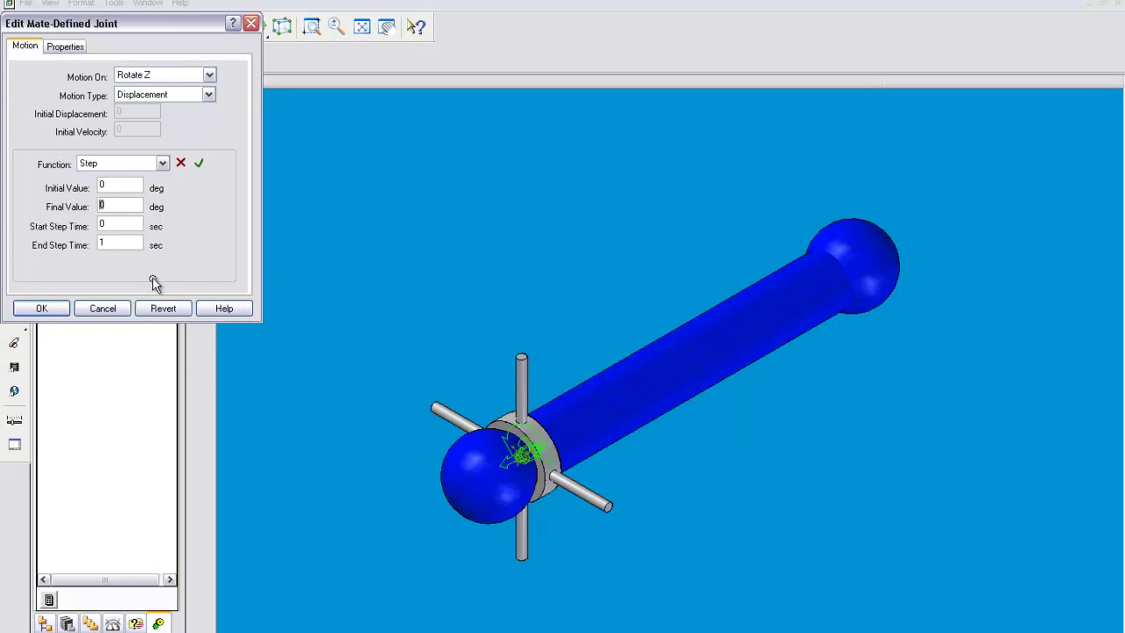
type("360")
left_click(199, 164)
left_click(44, 309)
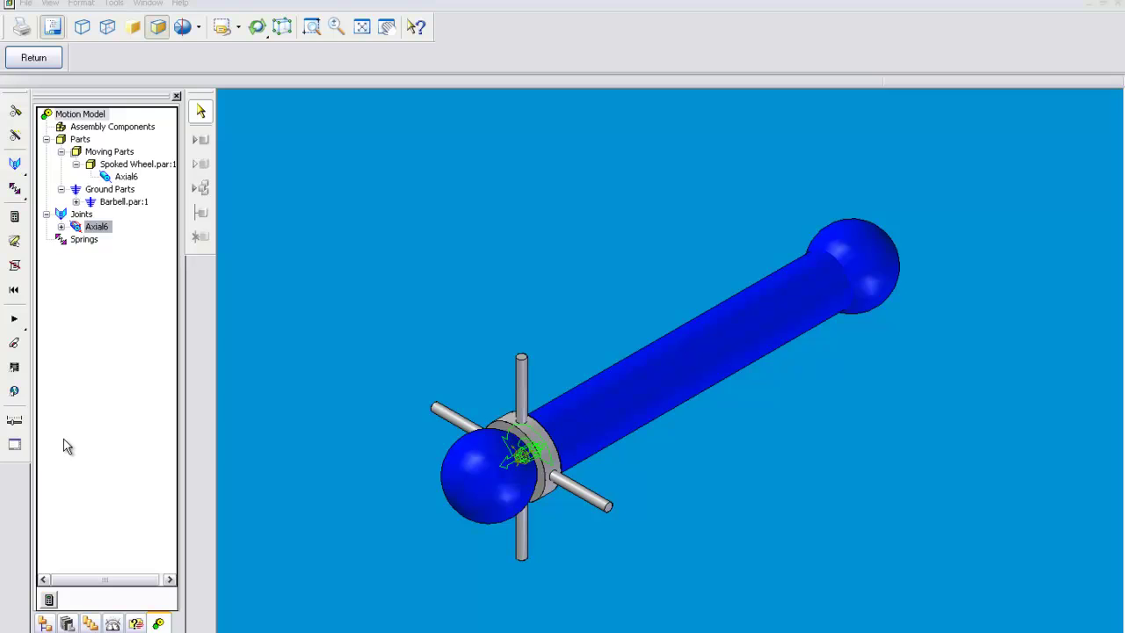
Play the simulation to watch the wheel slide and spin, then stop and reset it
left_click(48, 601)
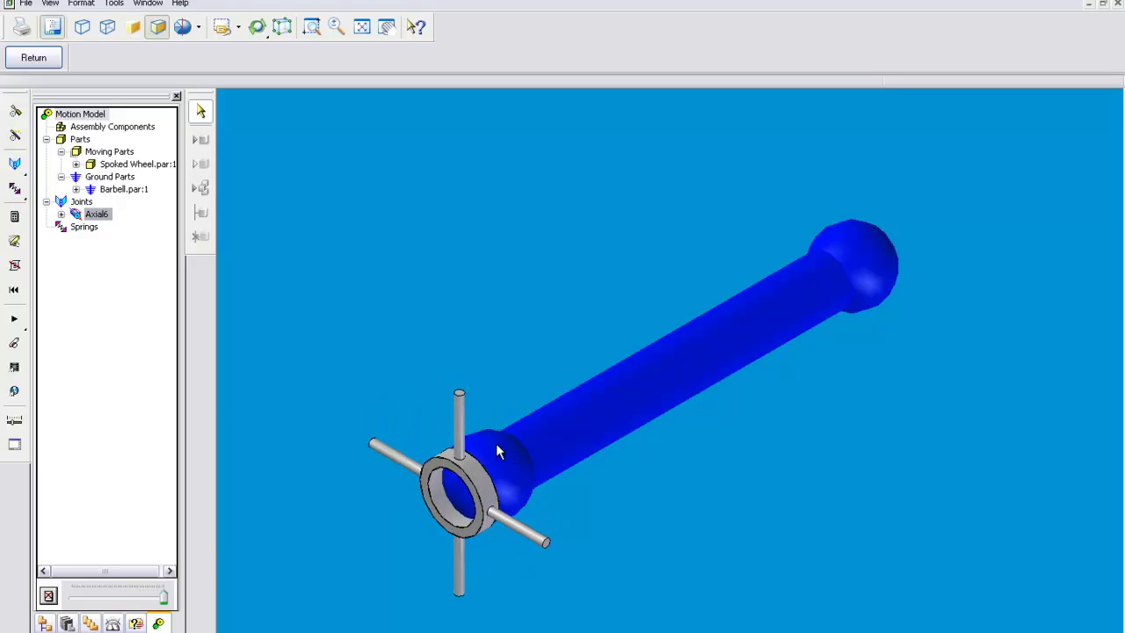
left_click(48, 598)
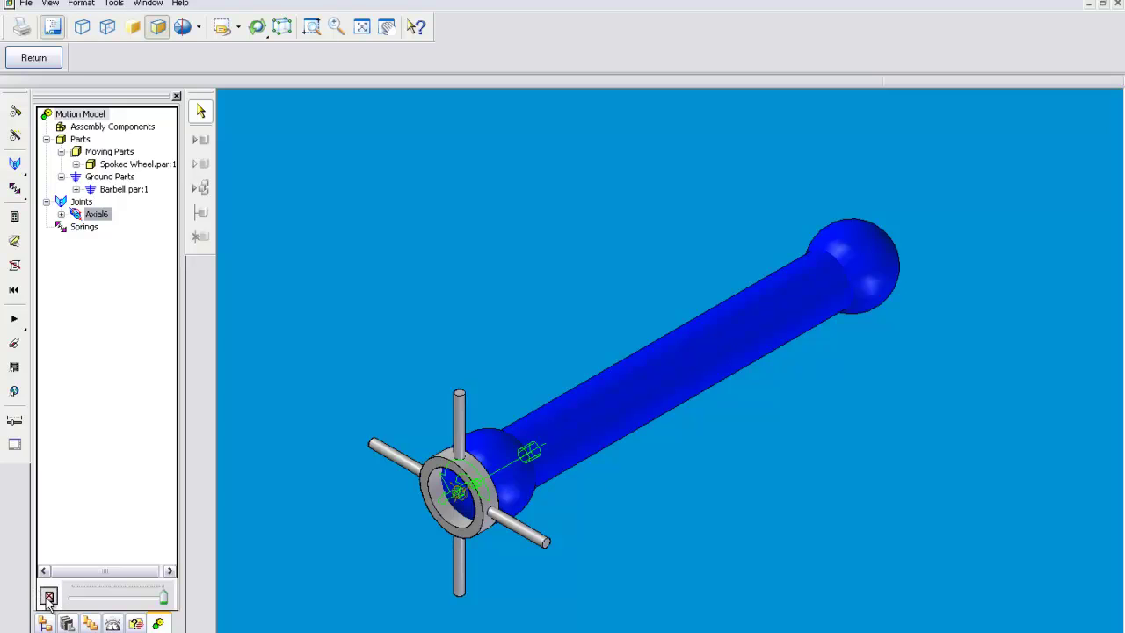
Change the Axial6 Translate Z final value from 50 to -50 mm
right_click(97, 215)
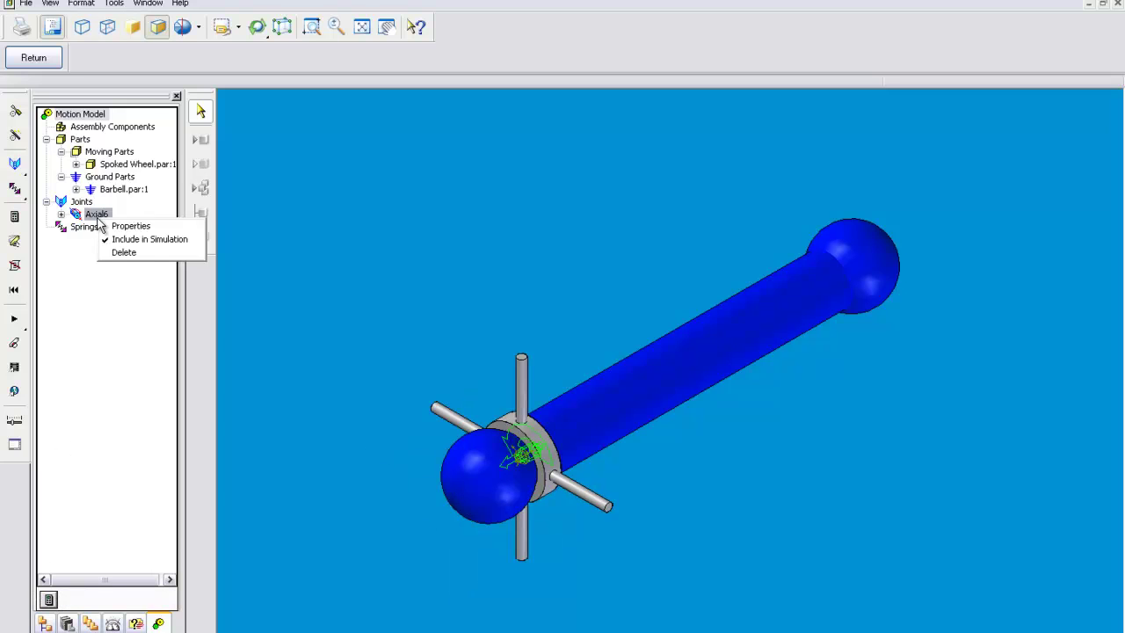
left_click(131, 239)
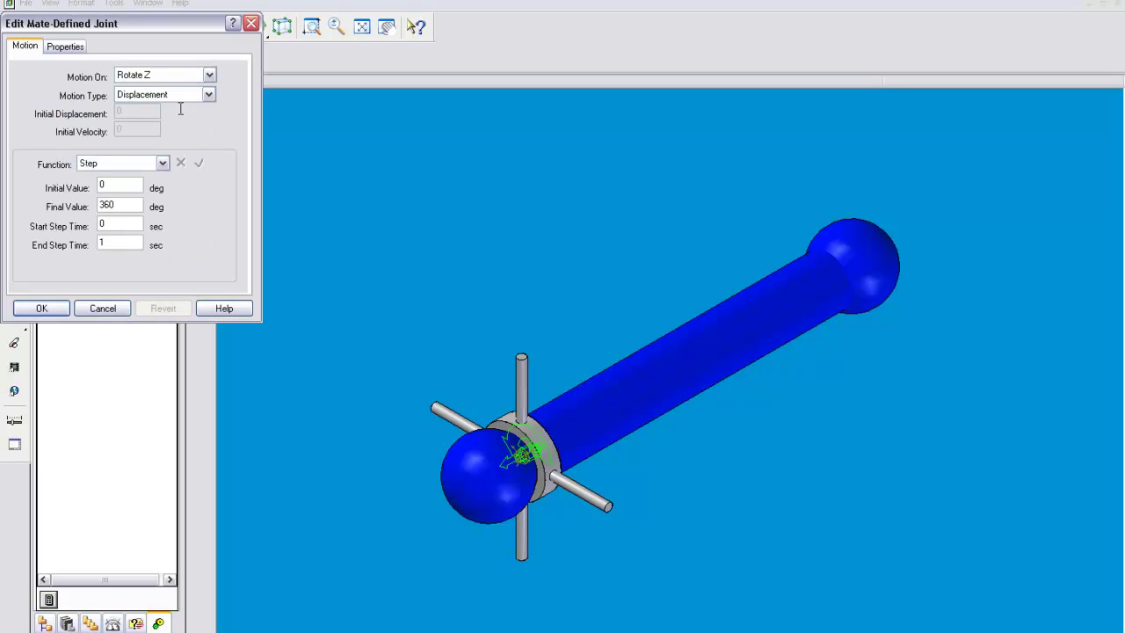
left_click(209, 75)
left_click(170, 90)
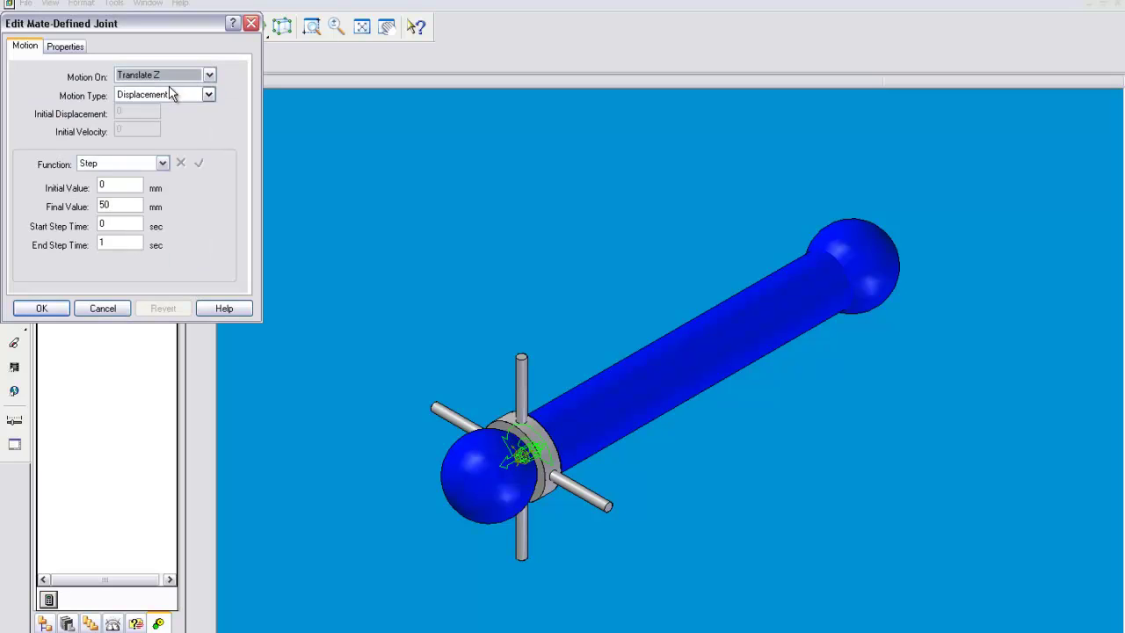
left_click(101, 205)
type("-")
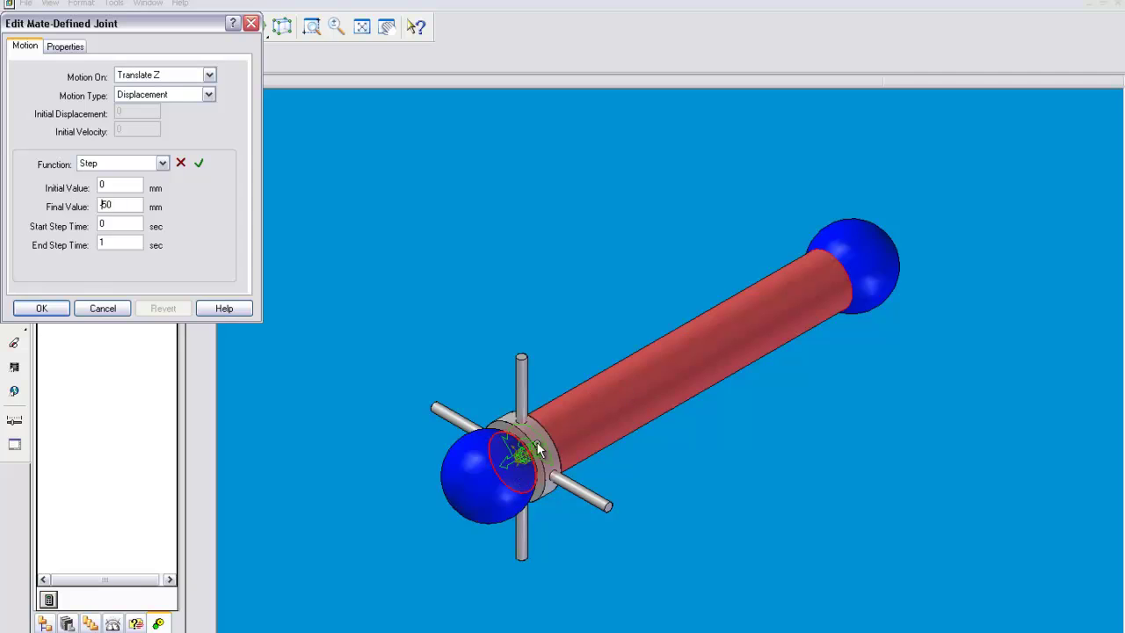
left_click(200, 165)
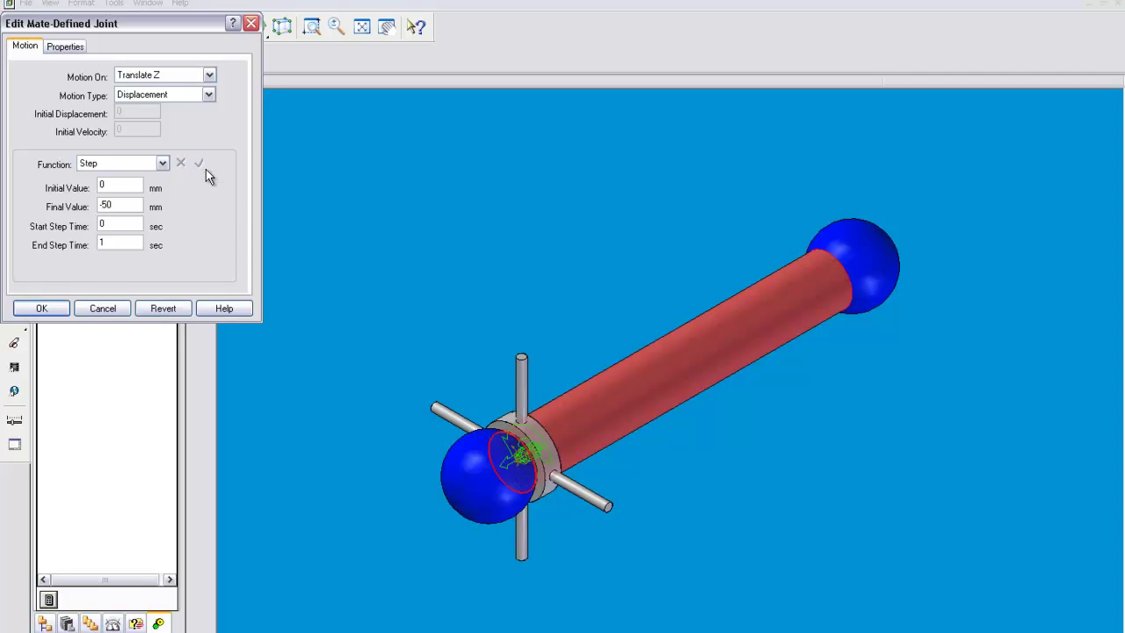
Close the joint editor and replay the simulation with the -50 mm translation
key("Return")
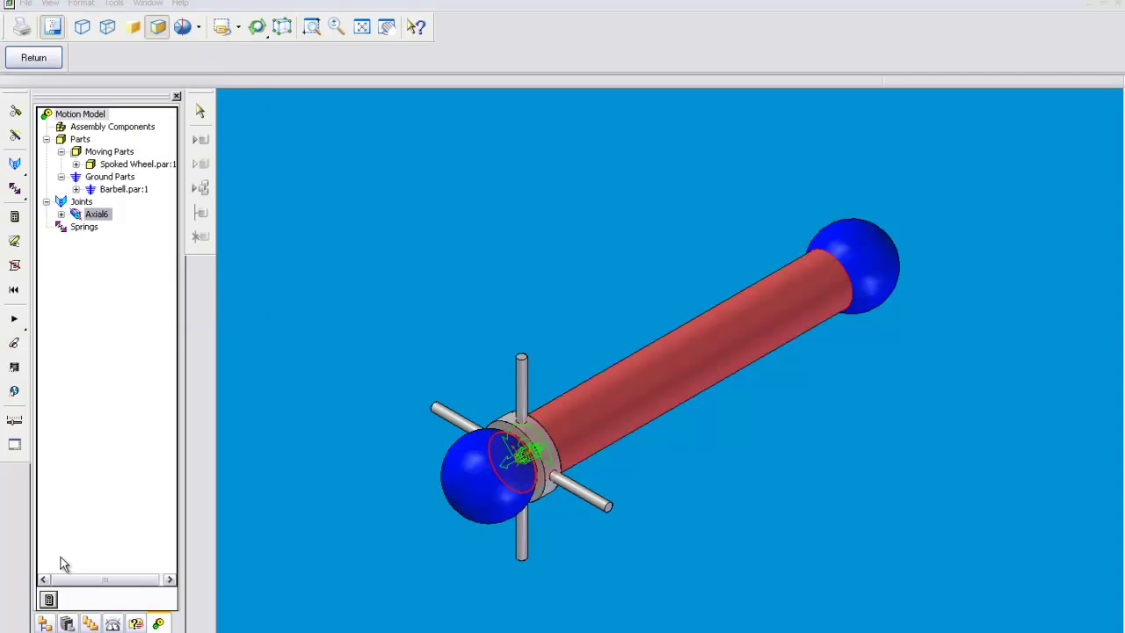
left_click(49, 600)
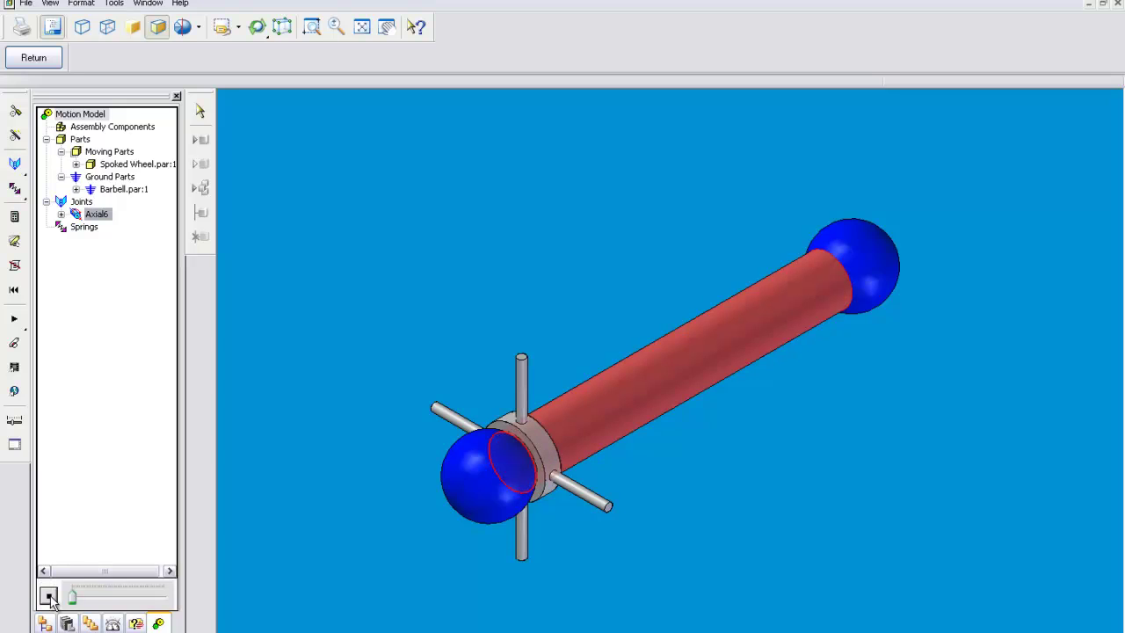